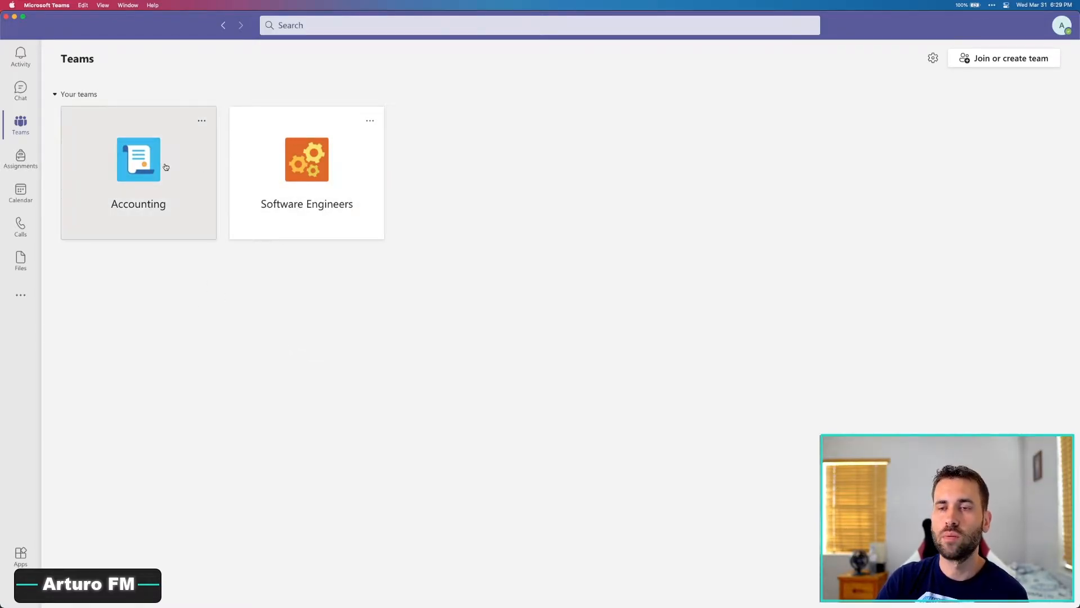
Step: Start a new conversation in the Software Engineers team's General channel and narrow the application window
click(286, 165)
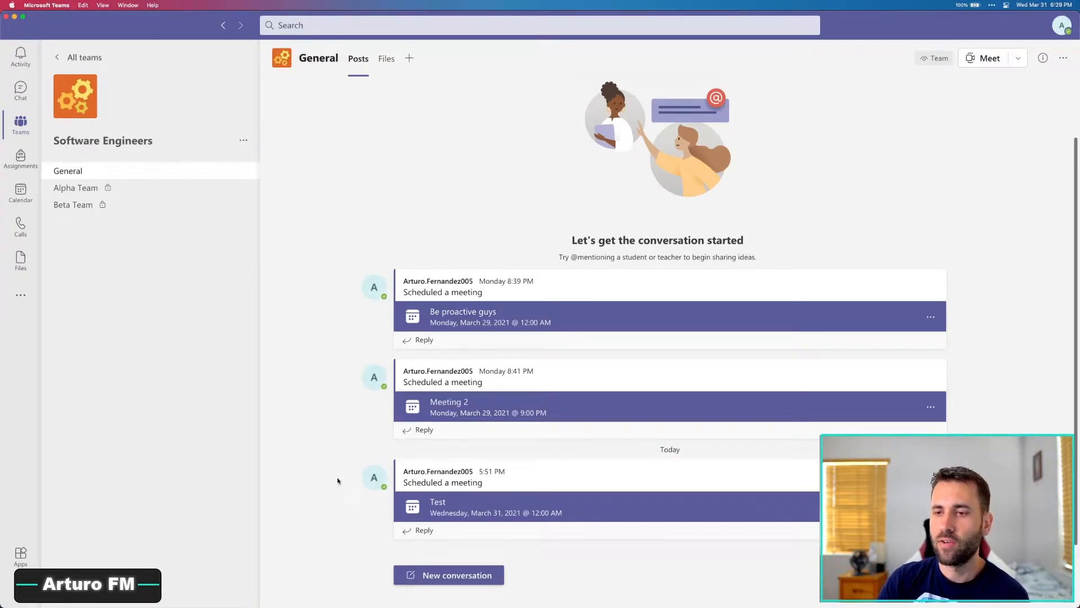
click(444, 577)
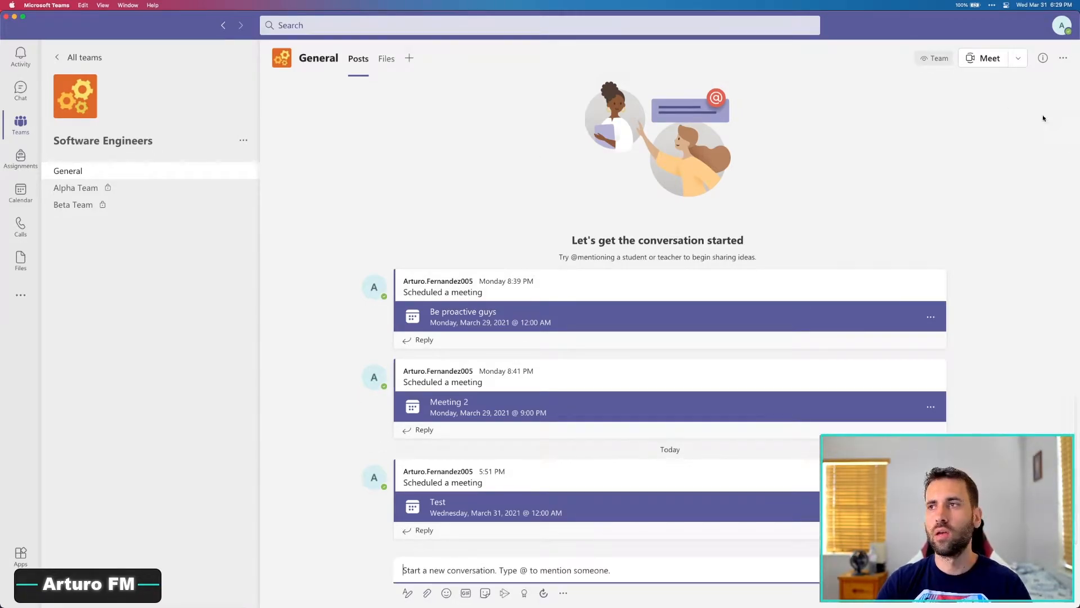
drag(1077, 129, 816, 169)
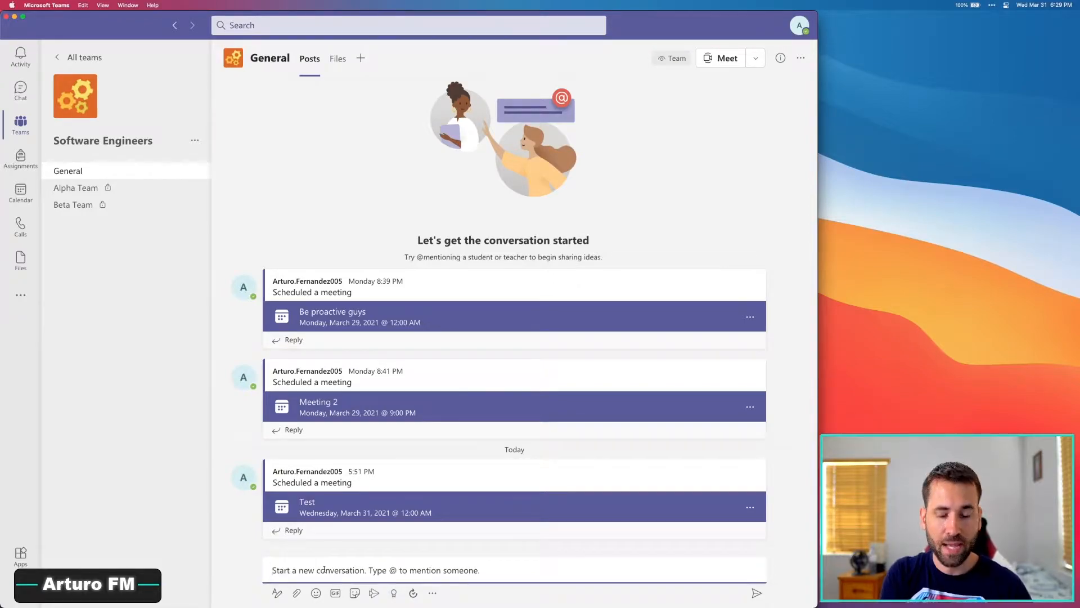
Step: Post the message "Hello team, I need you to attend to x y z" in the General channel
text(a)
key(BackSpace)
text(Hello tea)
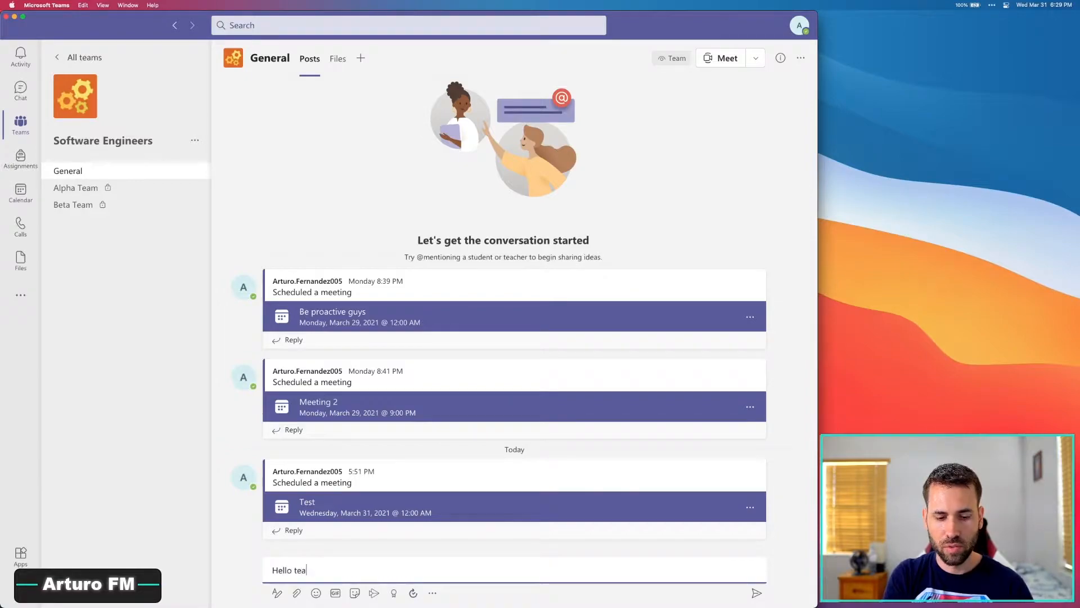
text(m, I need)
text( you t)
key(BackSpace)
text(you to )
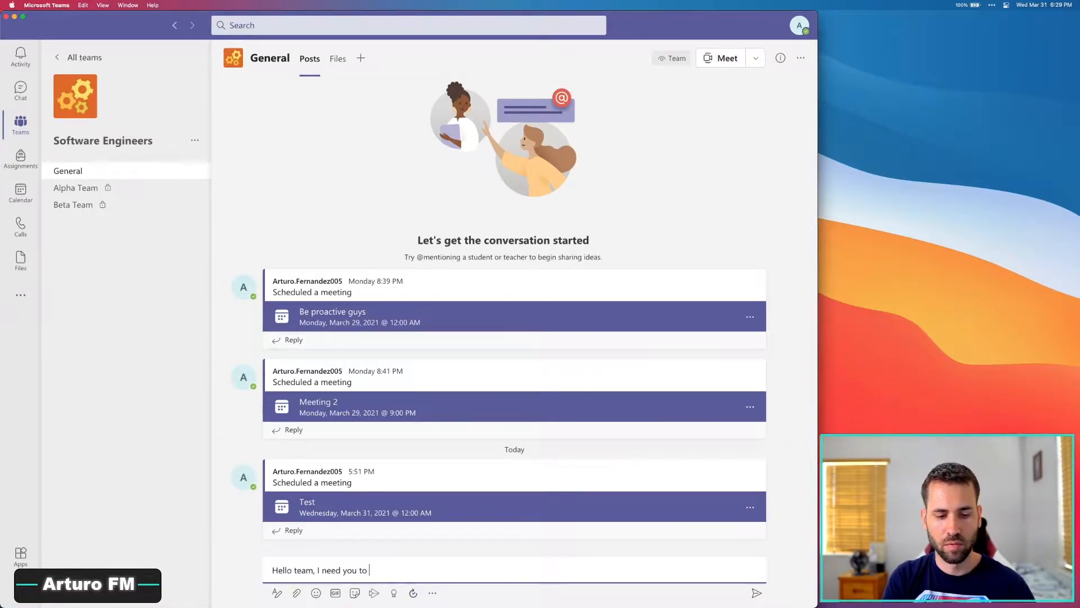
text(attend to x )
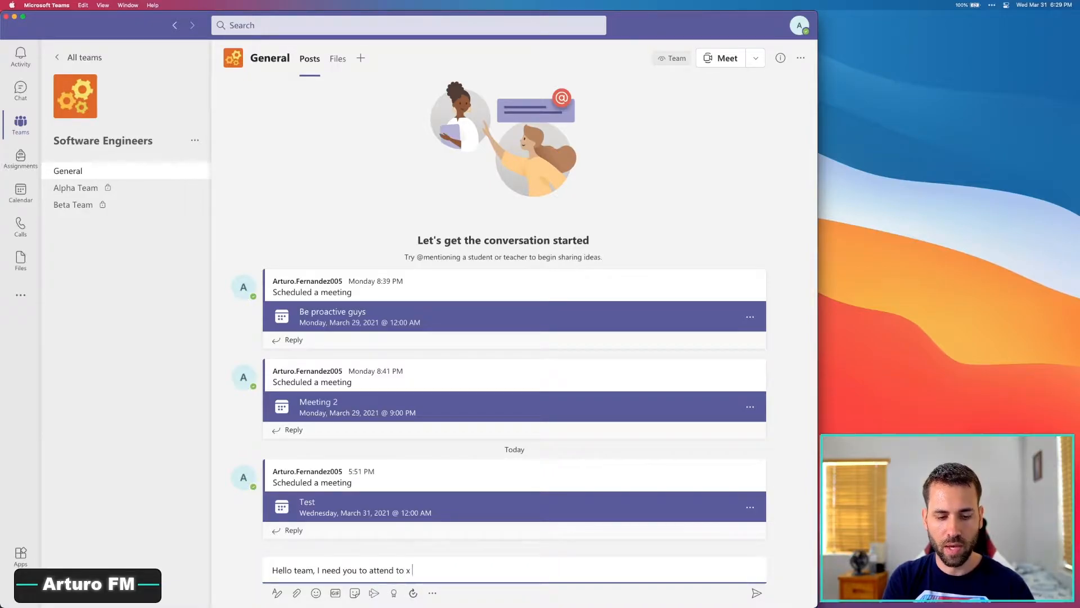
text(y z)
key(Return)
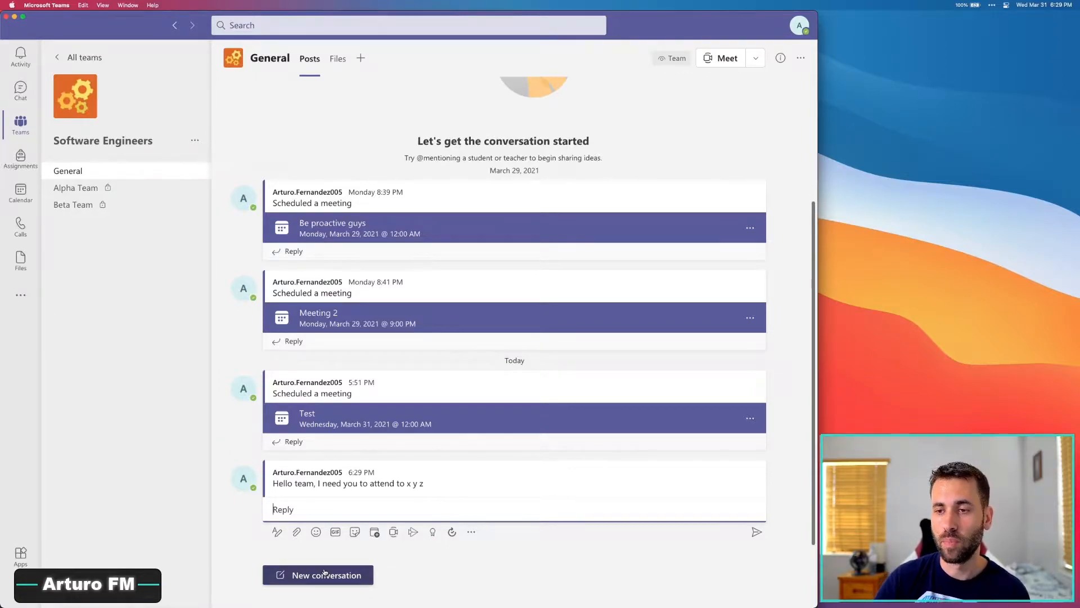
click(214, 552)
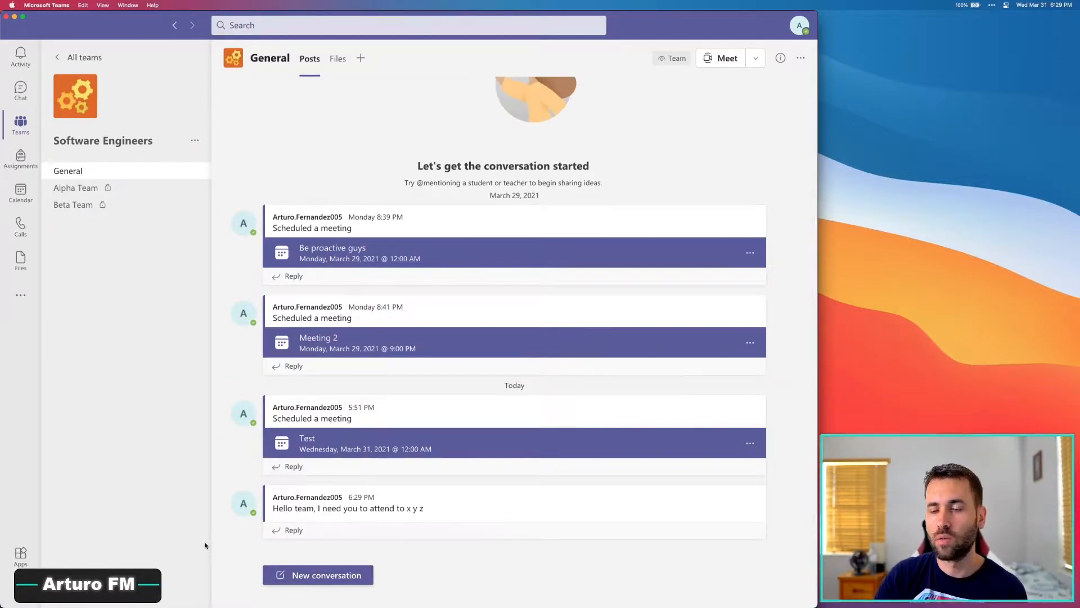
Step: Start another conversation with the expanded formatting options and change its post type to Announcement
click(308, 576)
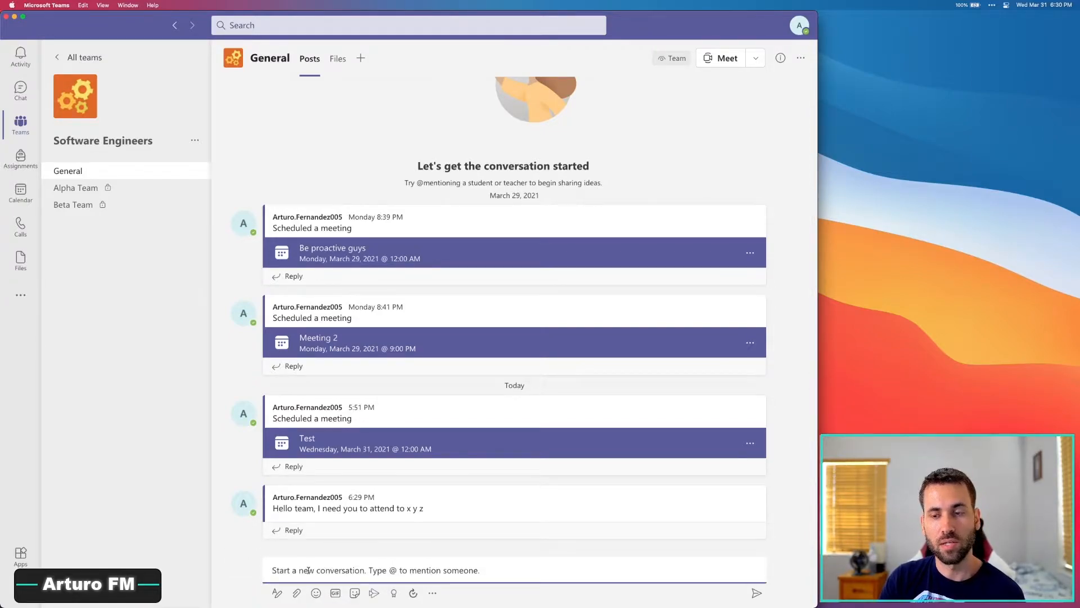
click(277, 594)
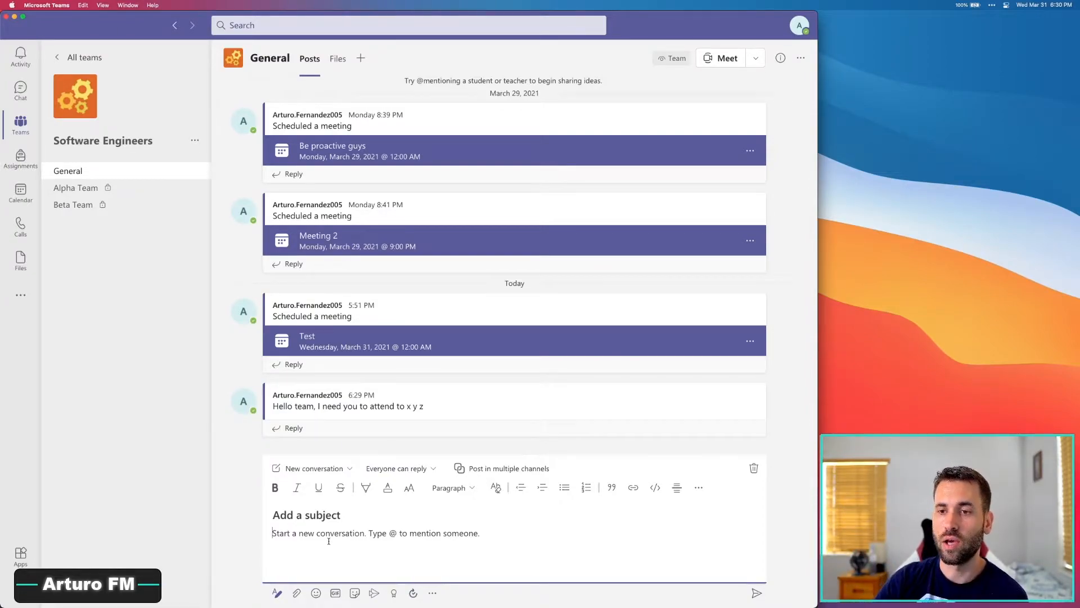
click(326, 470)
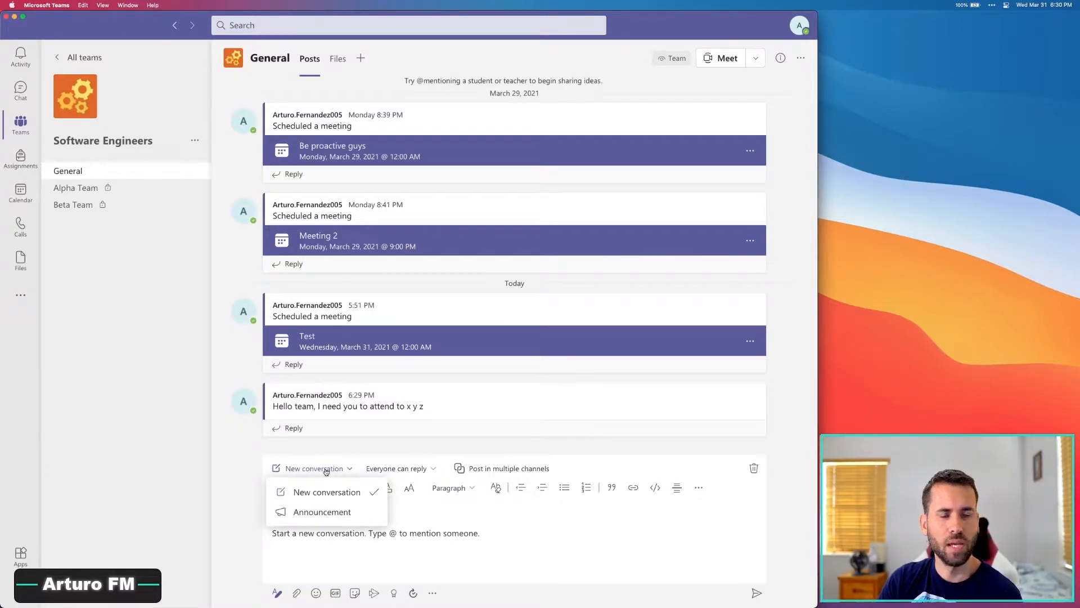
click(324, 512)
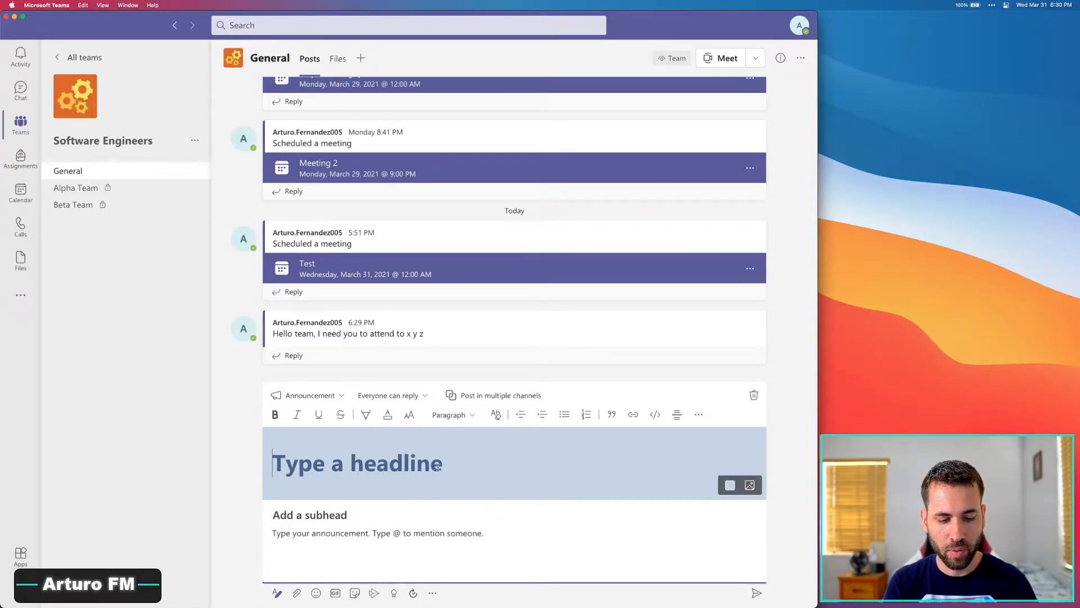
Step: Enter the announcement headline "Remember to Attend 8pm meeting"
text(Attend 8pm meeting)
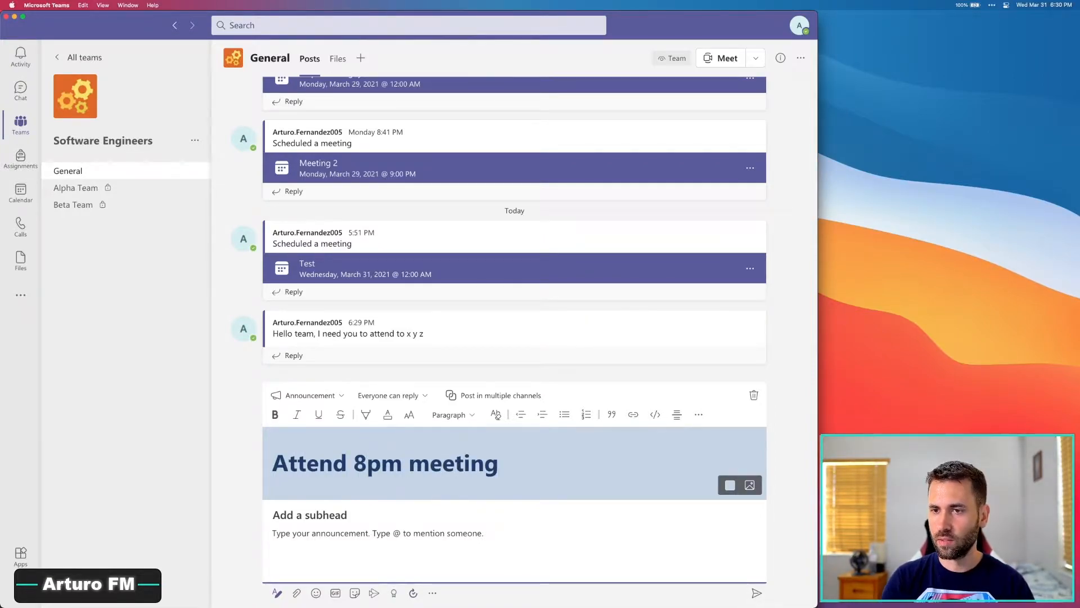
click(278, 458)
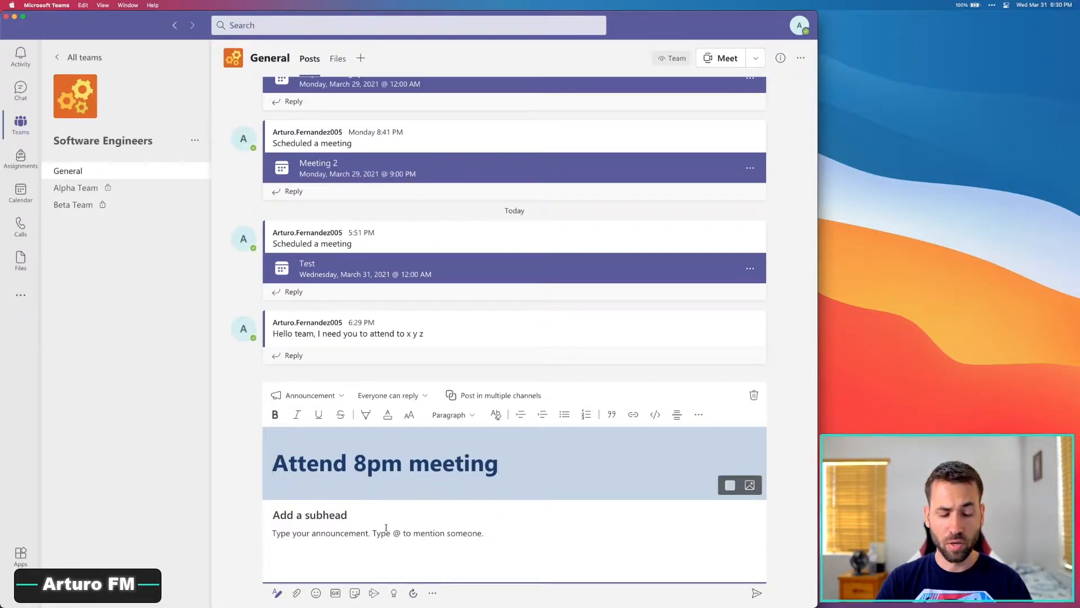
text(Remember)
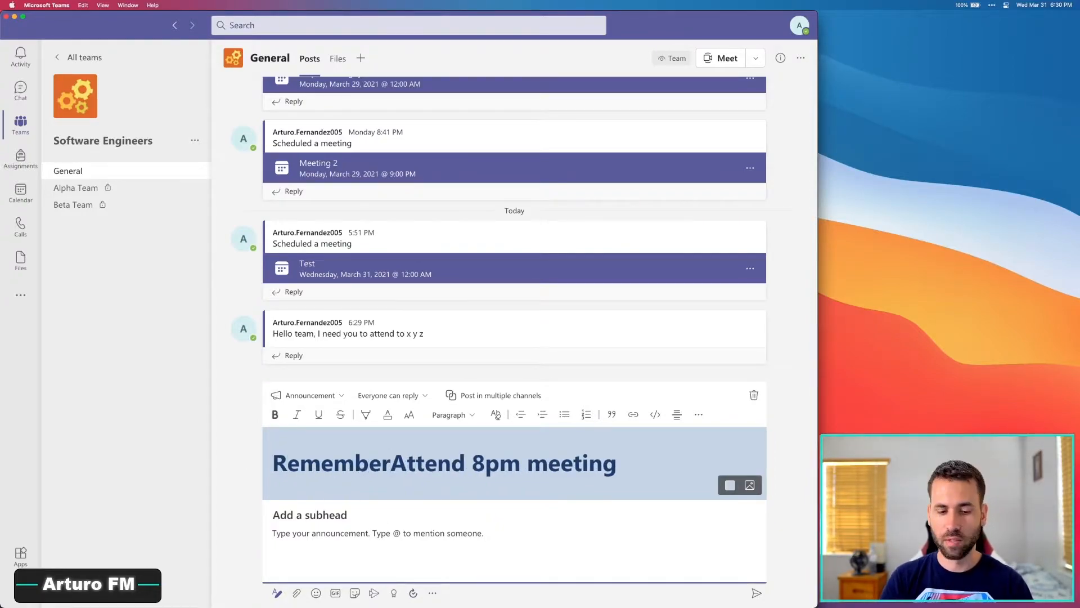
text( to)
key(Delete)
text(a=)
key(BackSpace)
key(BackSpace)
text(A)
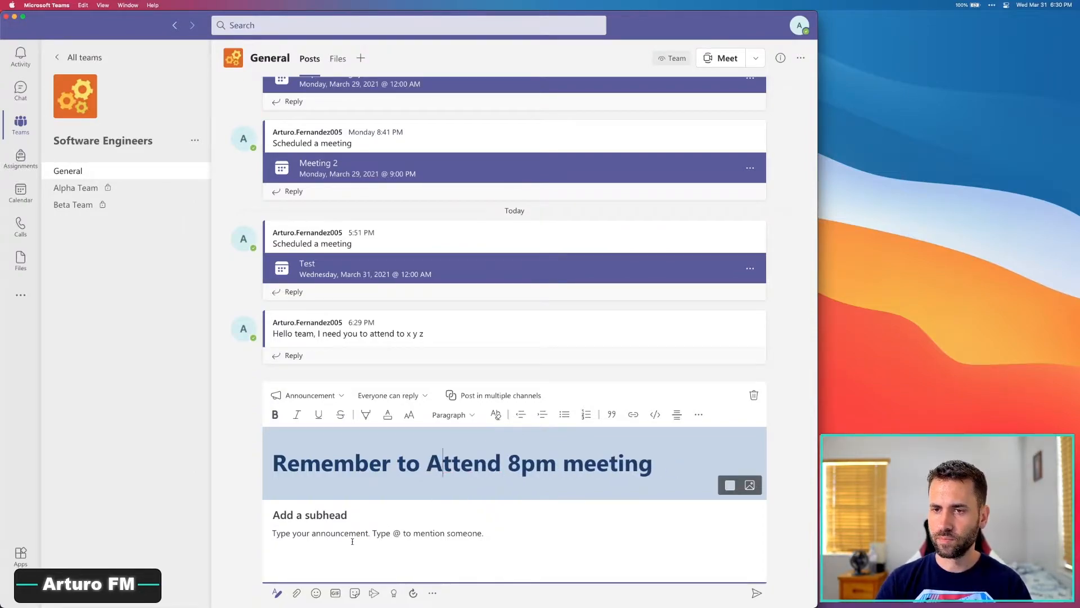
Step: Add the subhead "Meeting is going to be online" and enter "Blah" as the announcement's body text
click(349, 517)
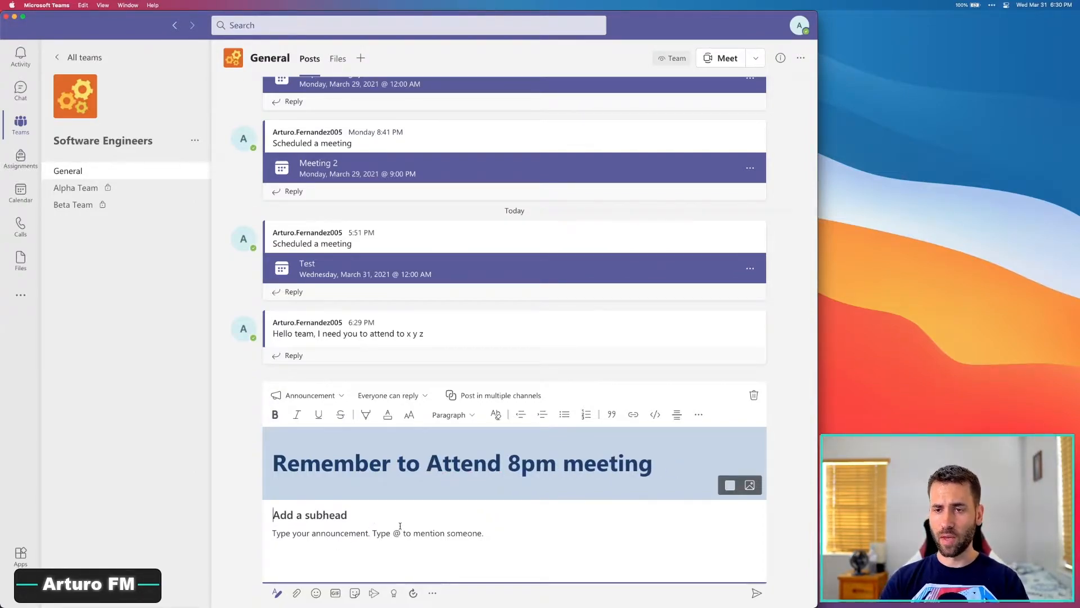
text(M)
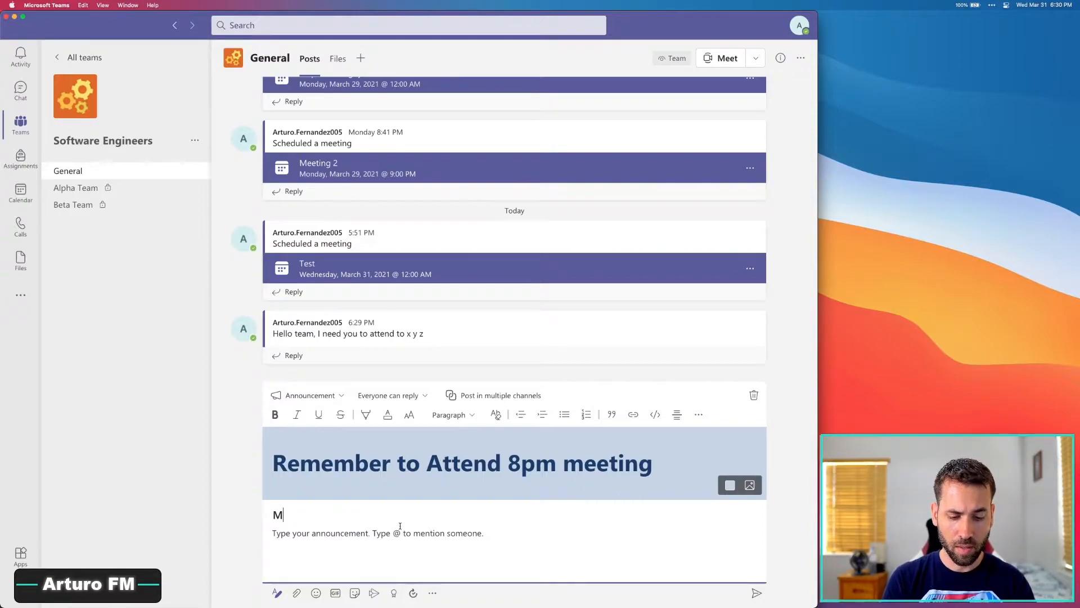
text(eeting is goin)
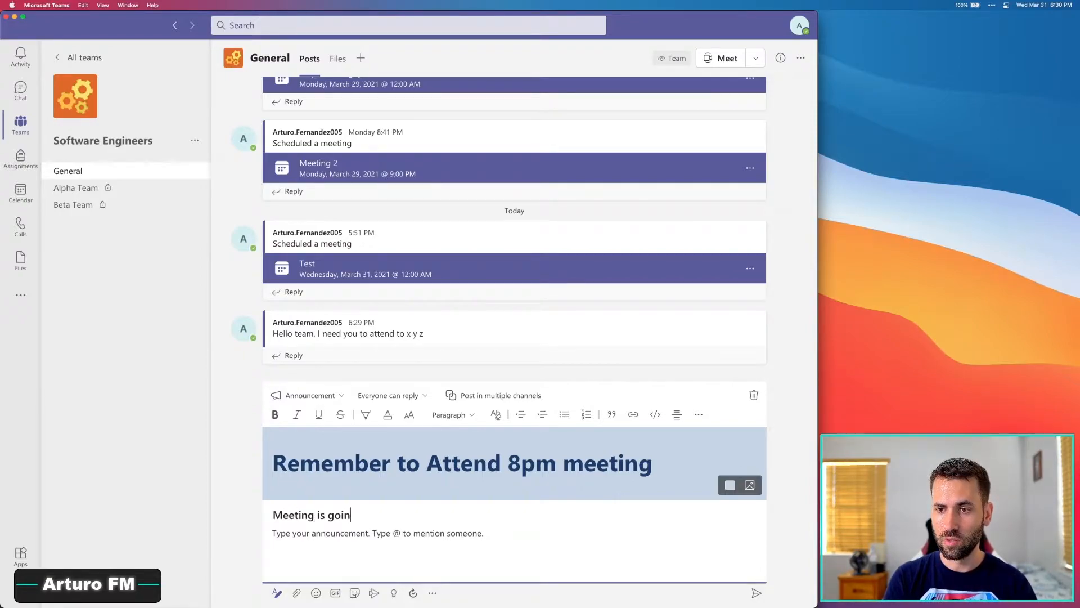
text(g to be online )
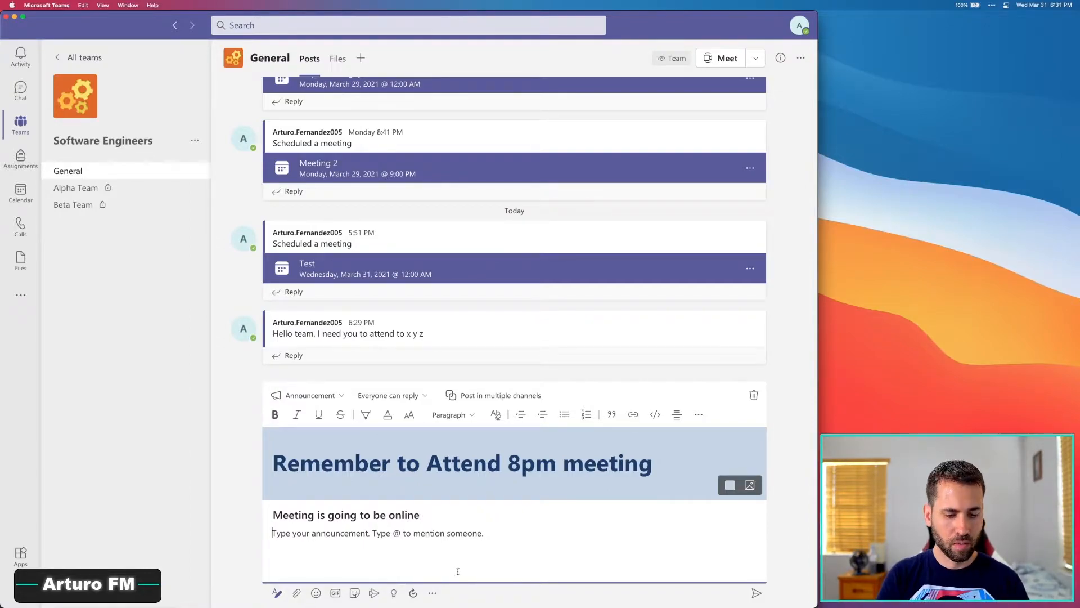
text(Blah)
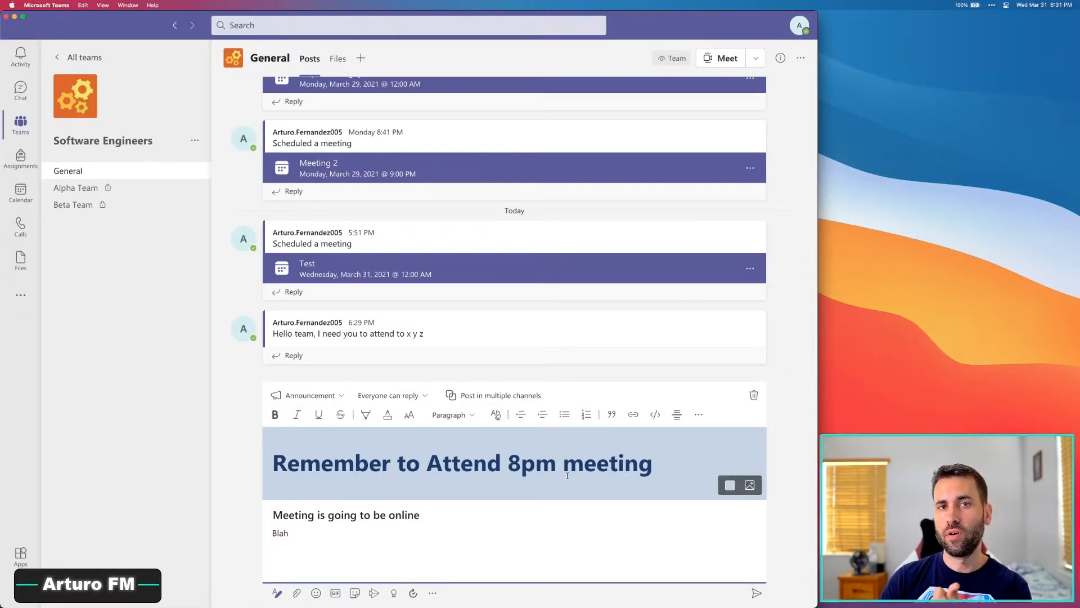
Step: Set the headline background to red and replace the body text with "Guys this is very important, I expect all of you to attend"
click(726, 487)
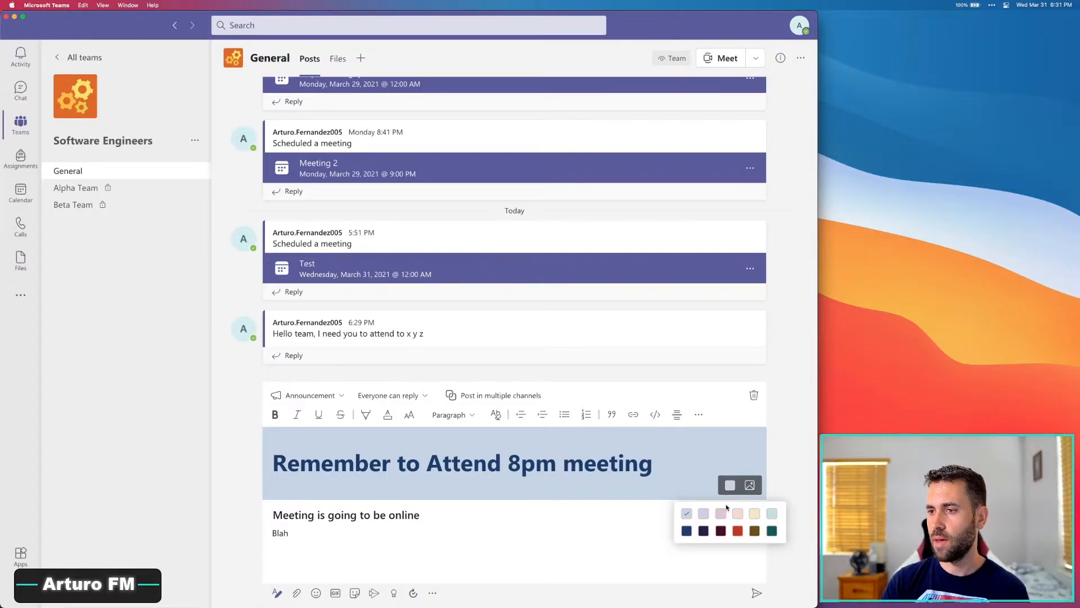
click(739, 529)
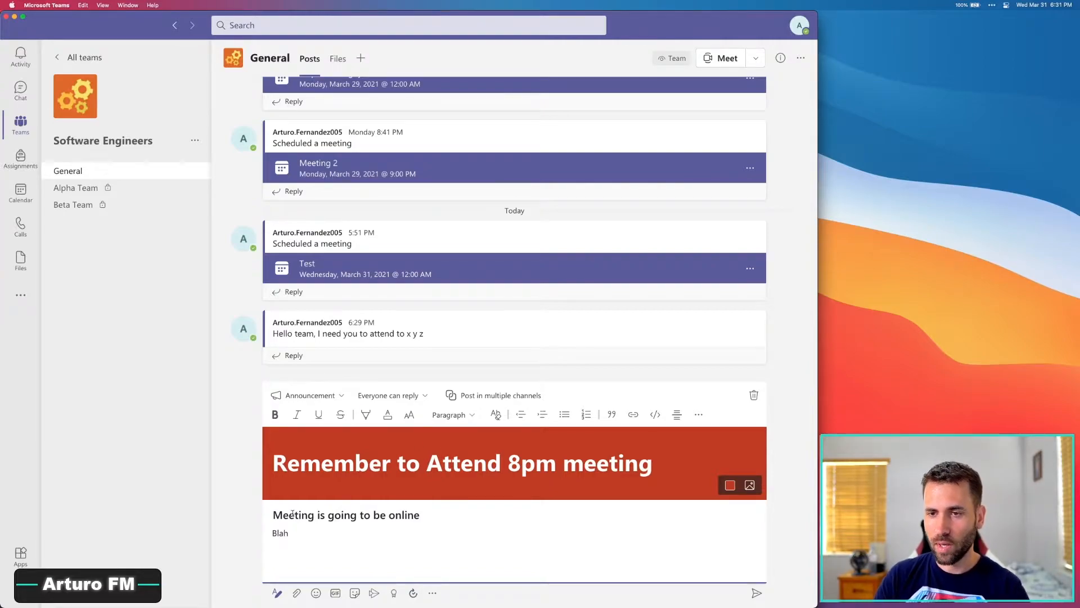
drag(273, 532, 585, 593)
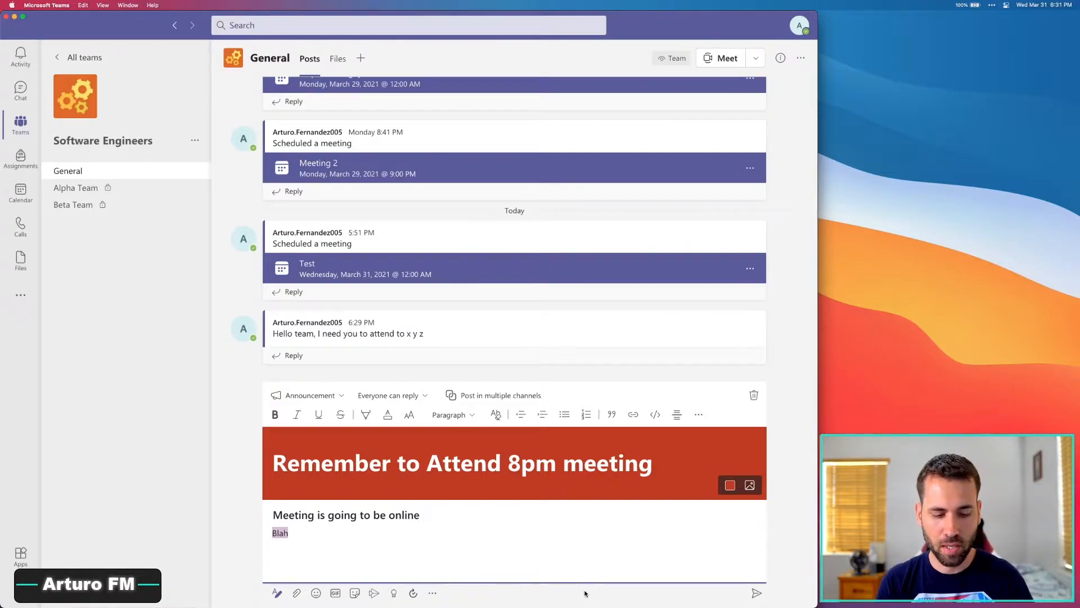
text(Guys th)
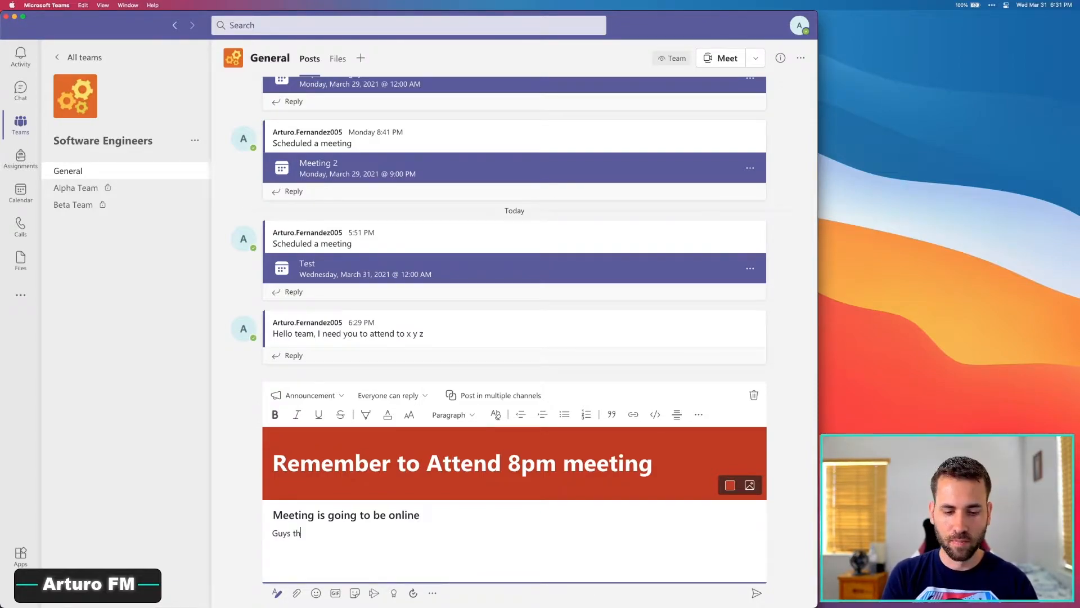
text(is is very important, I expect )
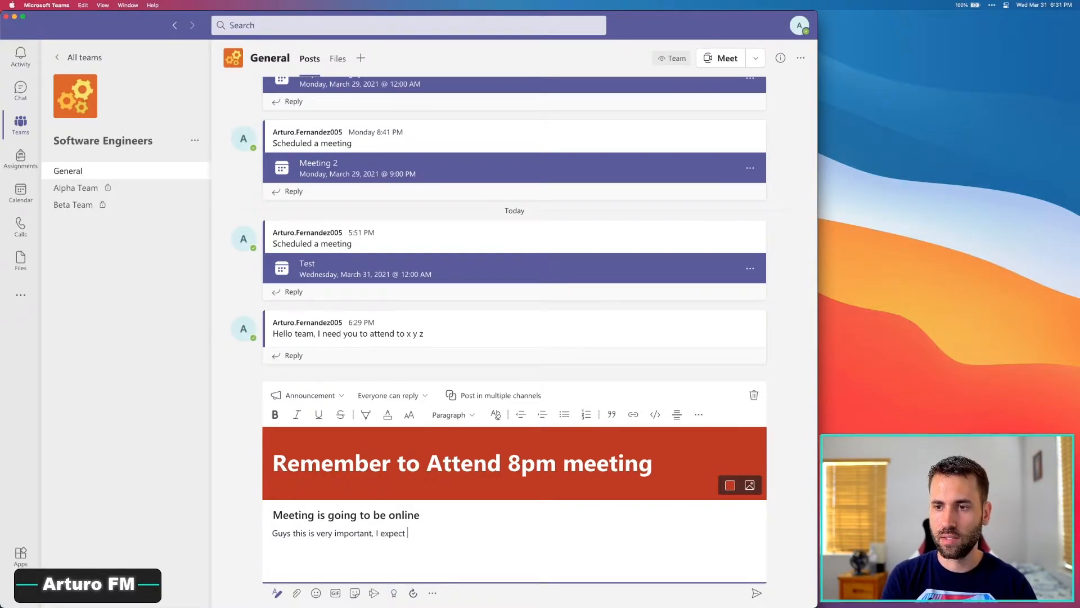
text(all of you to attend)
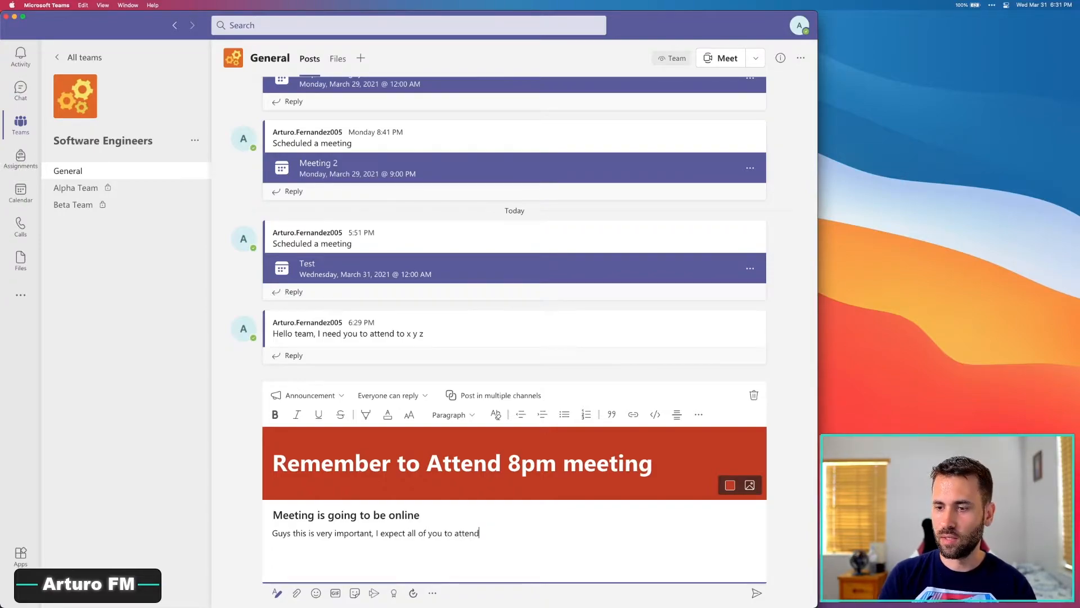
Step: Highlight the whole body text in yellow and send the announcement to the channel
key(super+a)
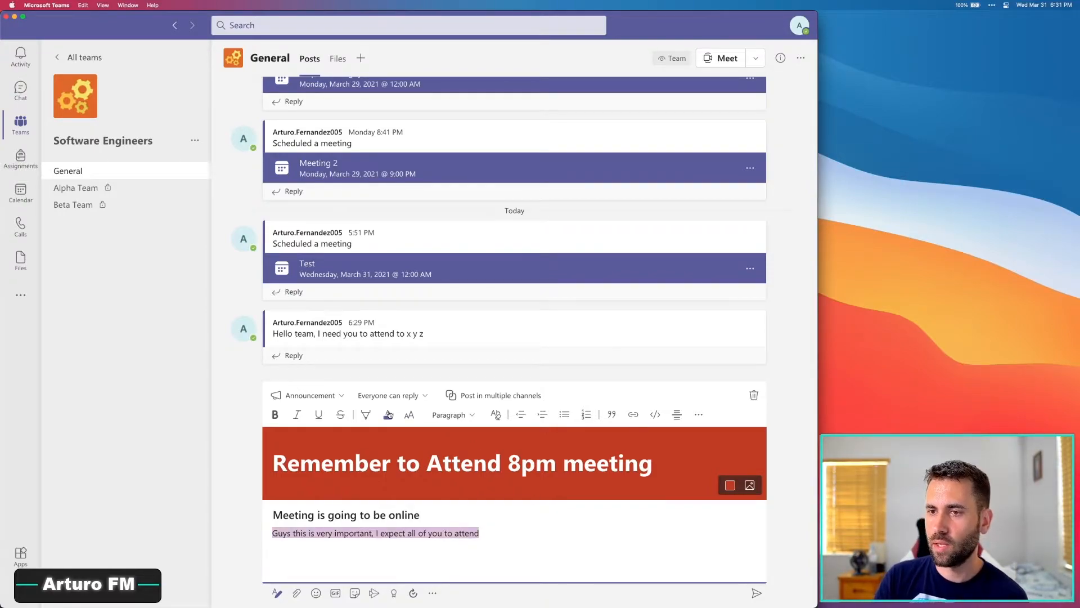
click(366, 415)
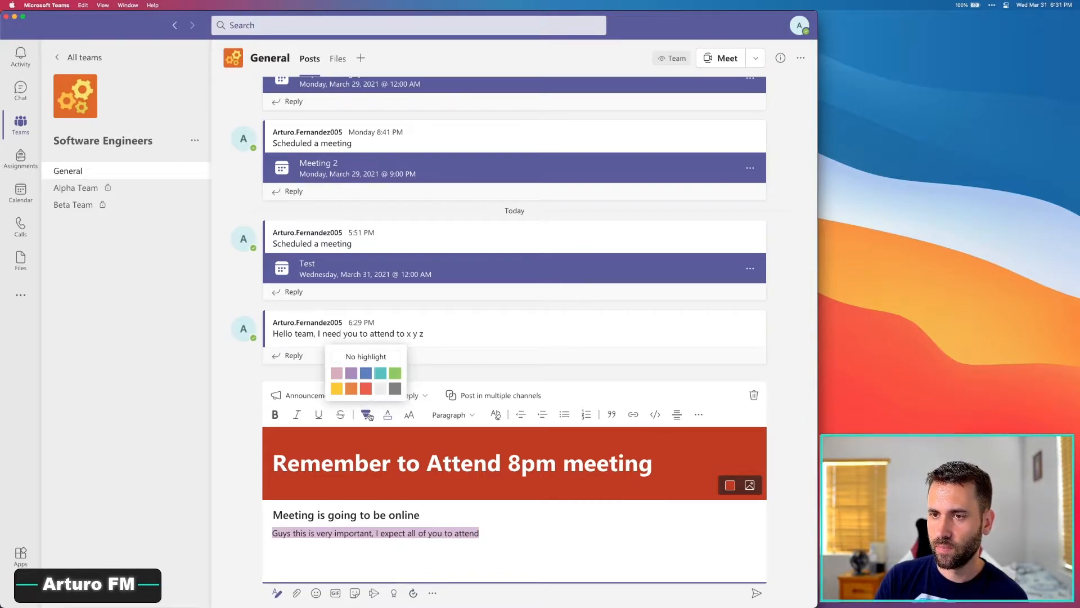
click(337, 389)
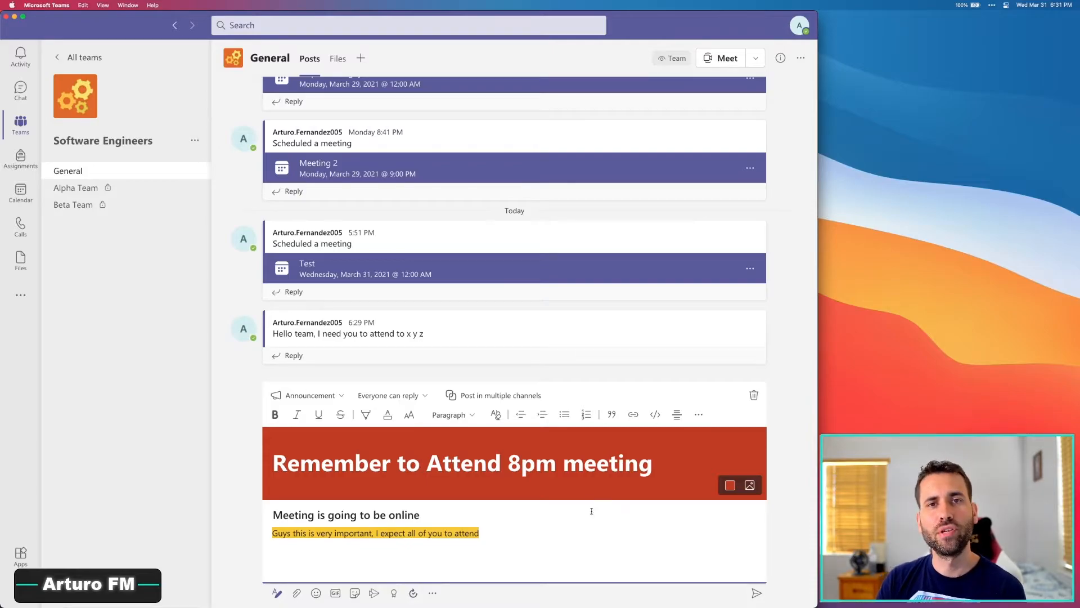
click(756, 594)
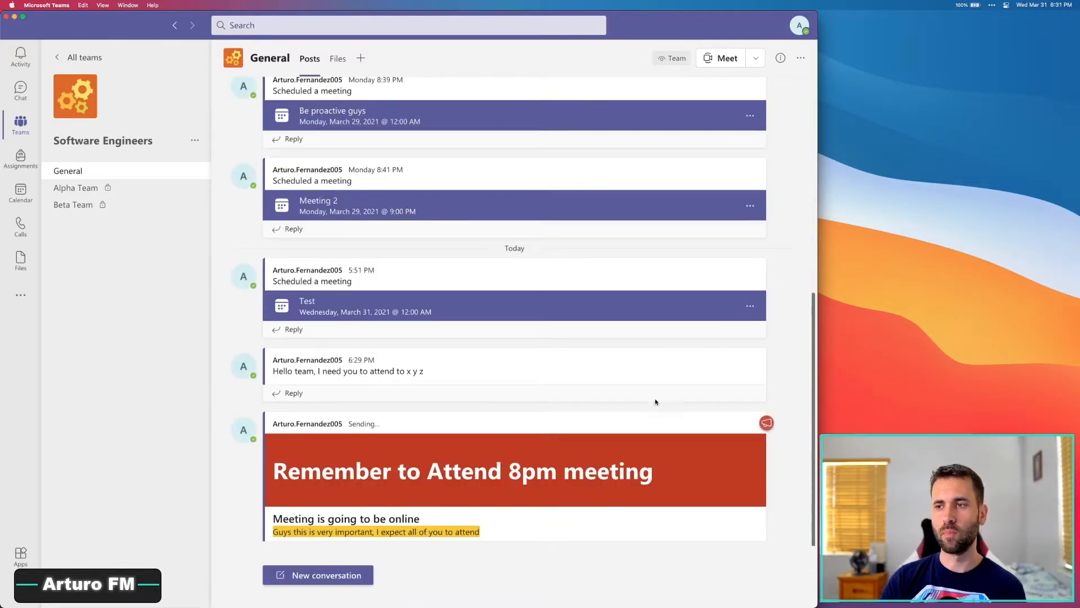
click(789, 444)
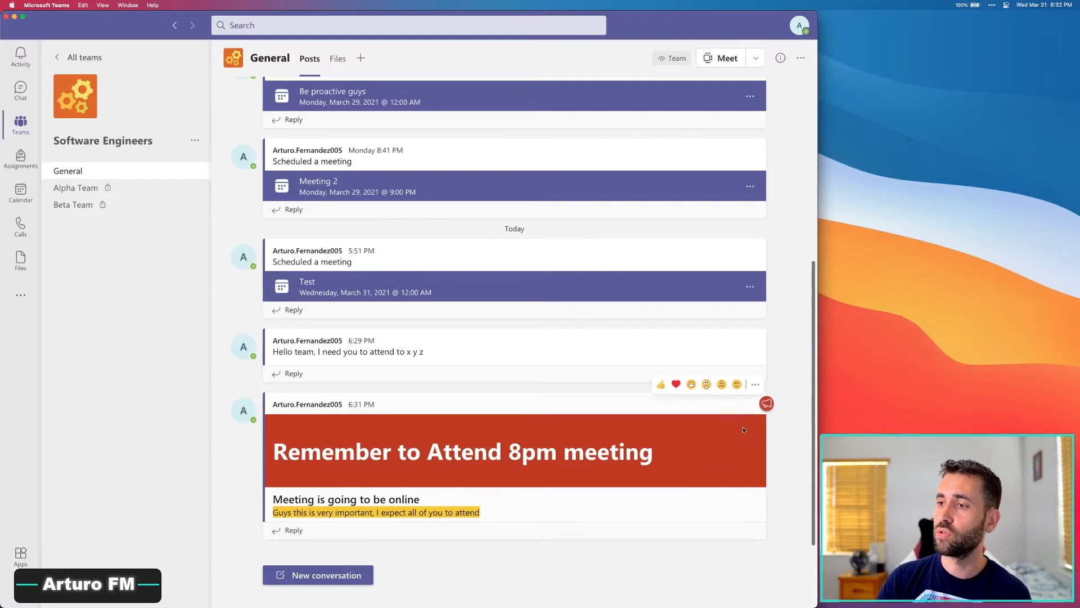
Step: Pin the "Remember to Attend 8pm meeting" announcement in the General channel
click(756, 385)
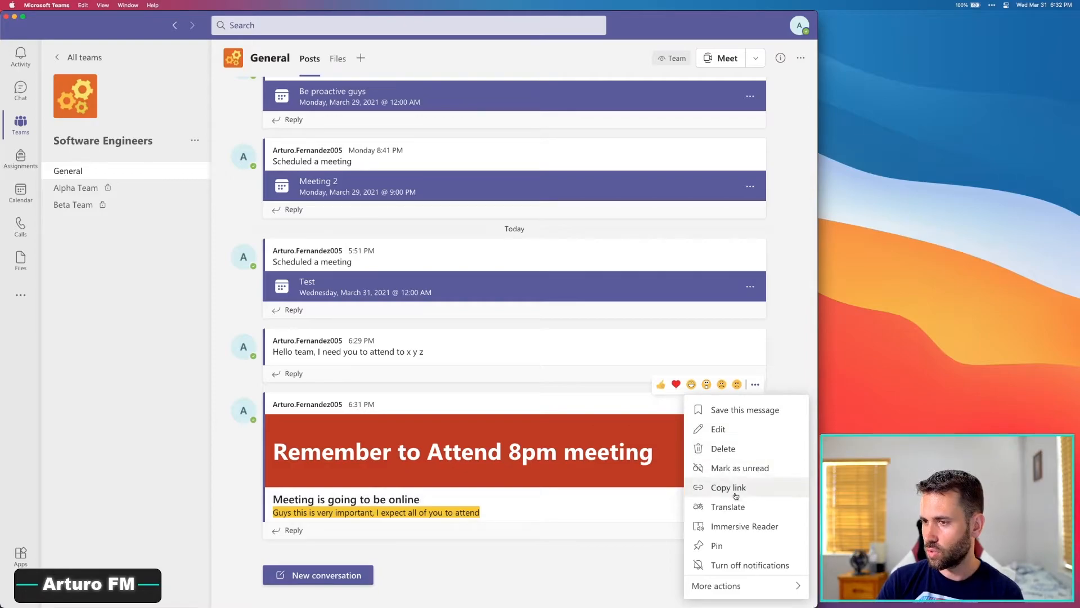
click(724, 547)
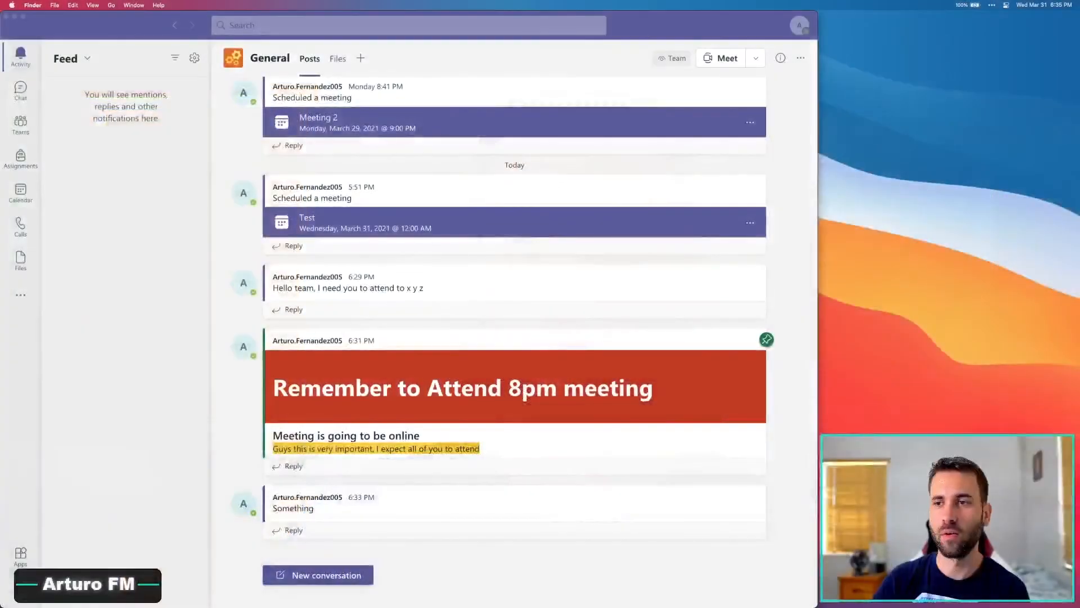
click(791, 366)
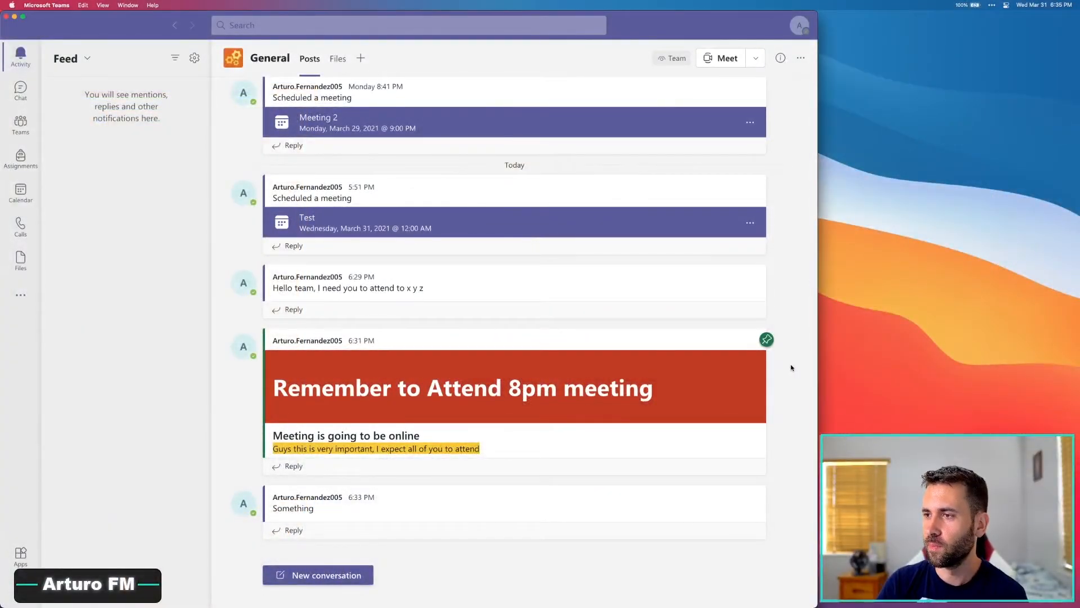
Step: Open the posted "Remember to Attend 8pm meeting" announcement for editing and mark it as important
mouse_move(762, 350)
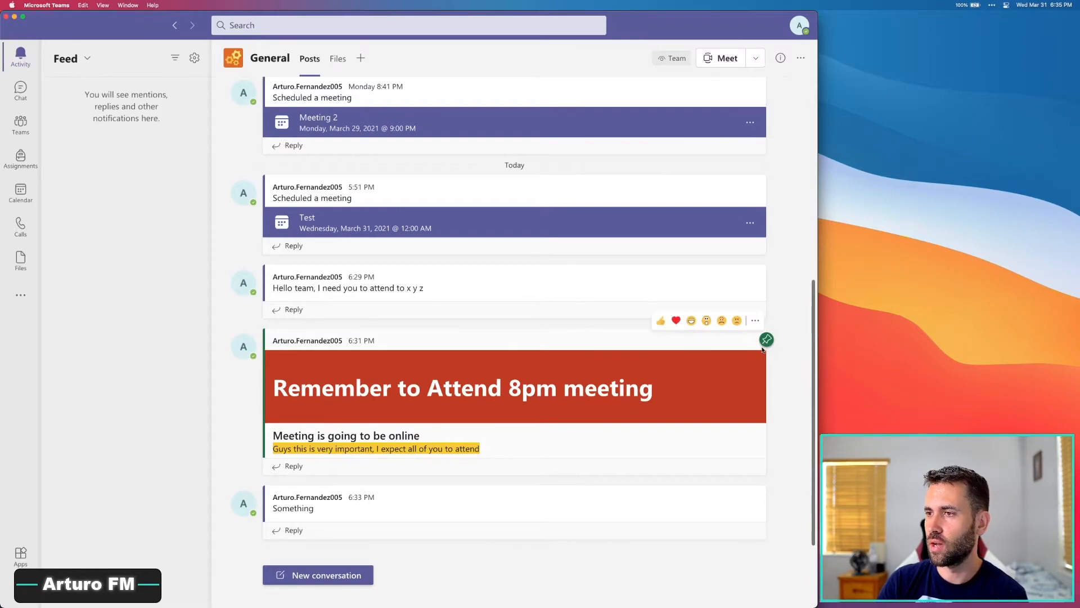
click(755, 320)
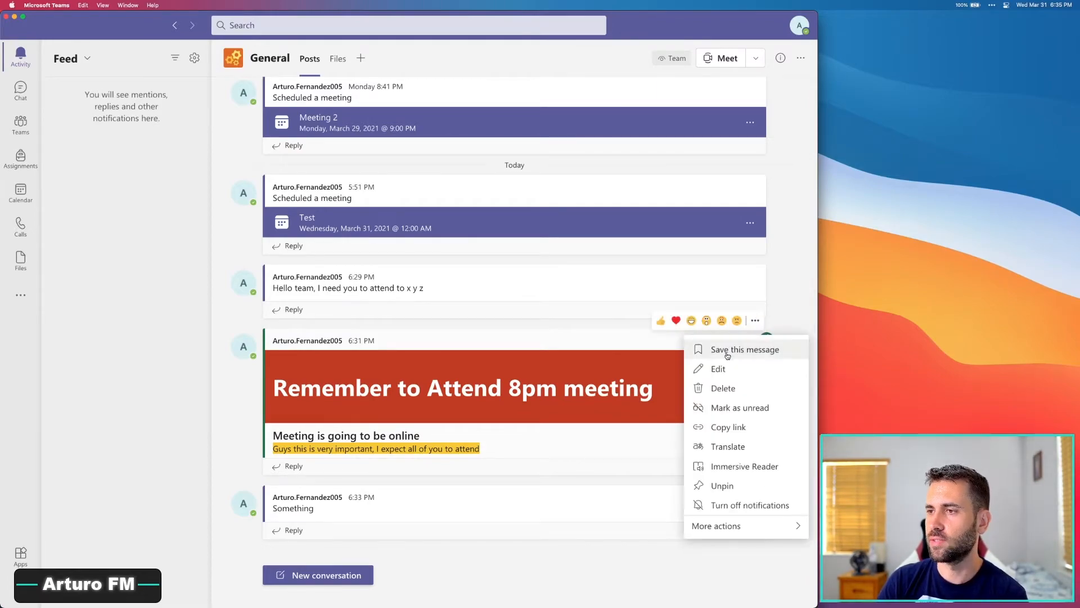
click(730, 372)
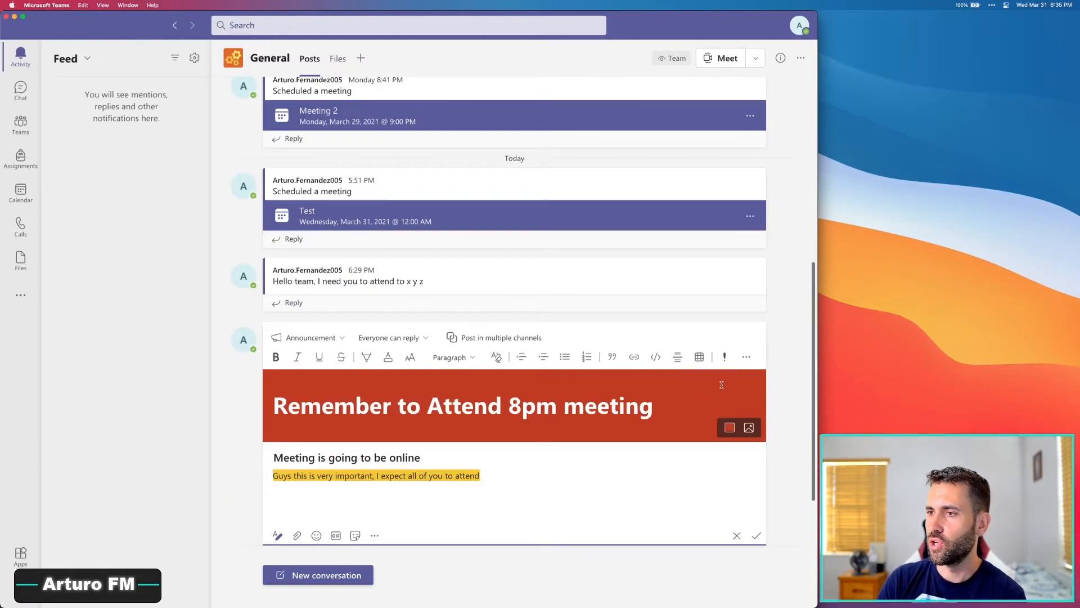
click(727, 357)
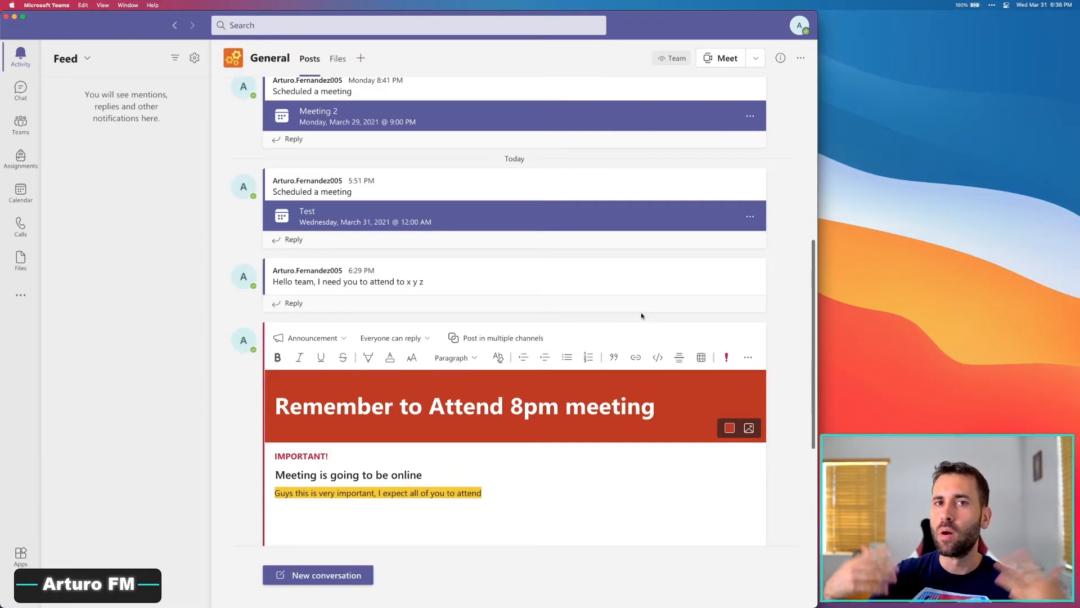
Step: Set the announcement to also post in Accounting's General and QA channels and Software Engineers' Alpha Team and Beta Team channels
mouse_move(648, 270)
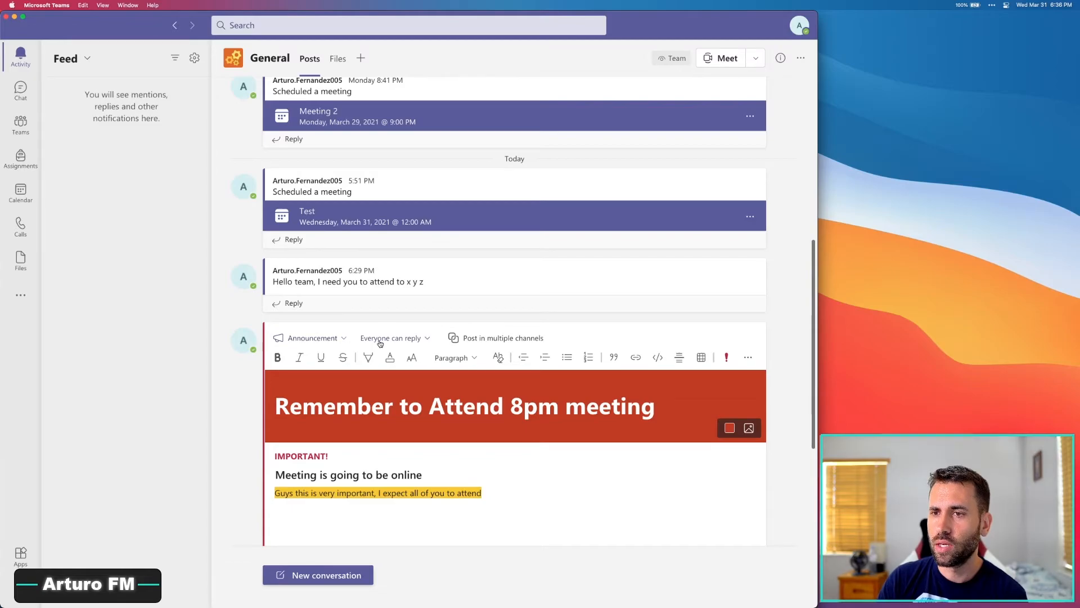
click(489, 340)
click(715, 363)
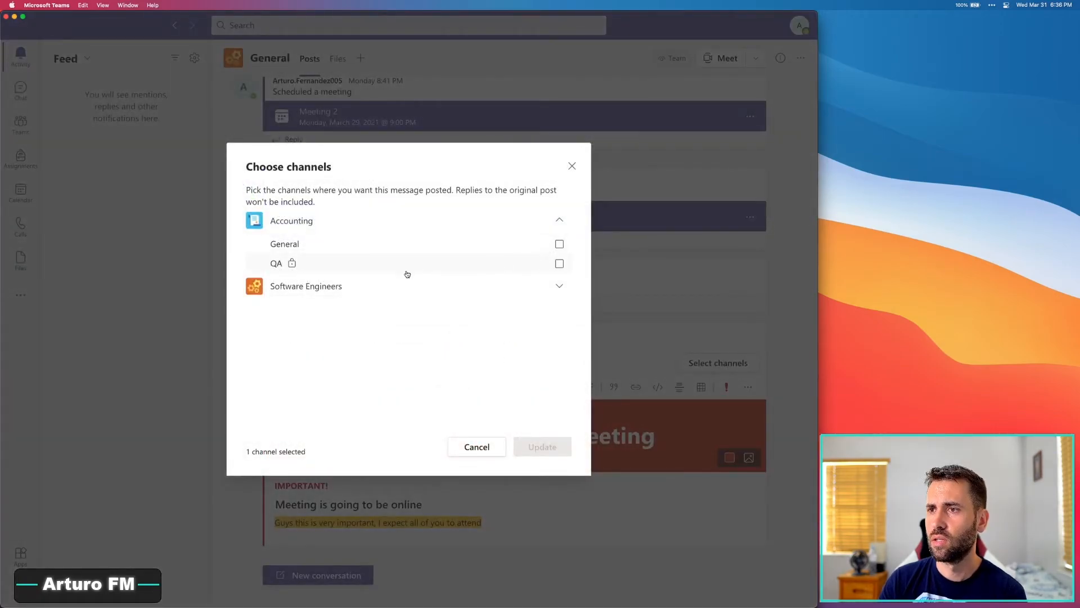
click(559, 285)
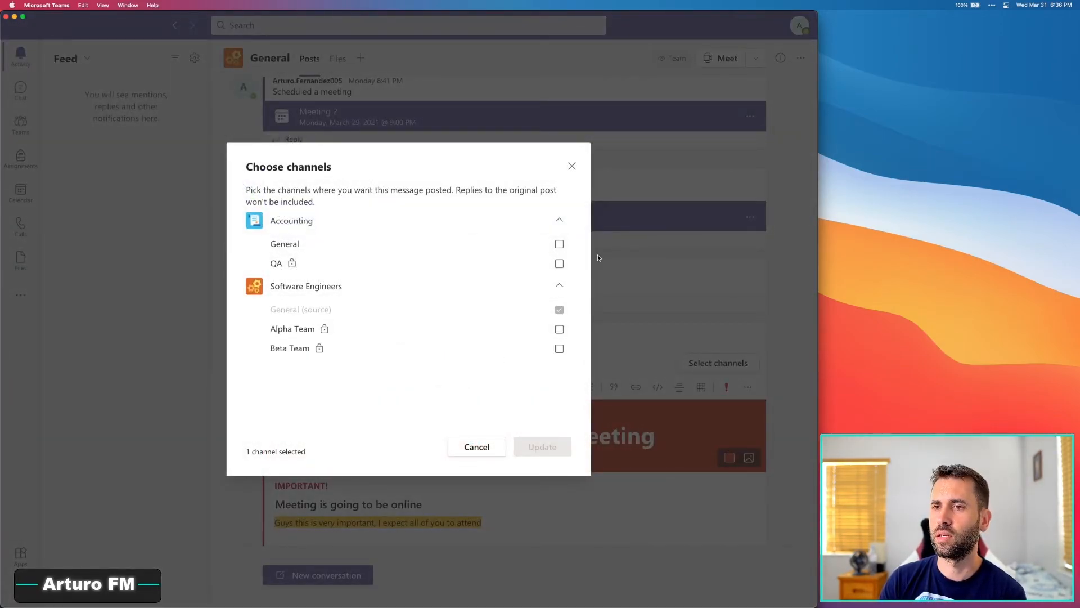
click(560, 243)
click(560, 264)
click(560, 328)
click(559, 348)
click(544, 446)
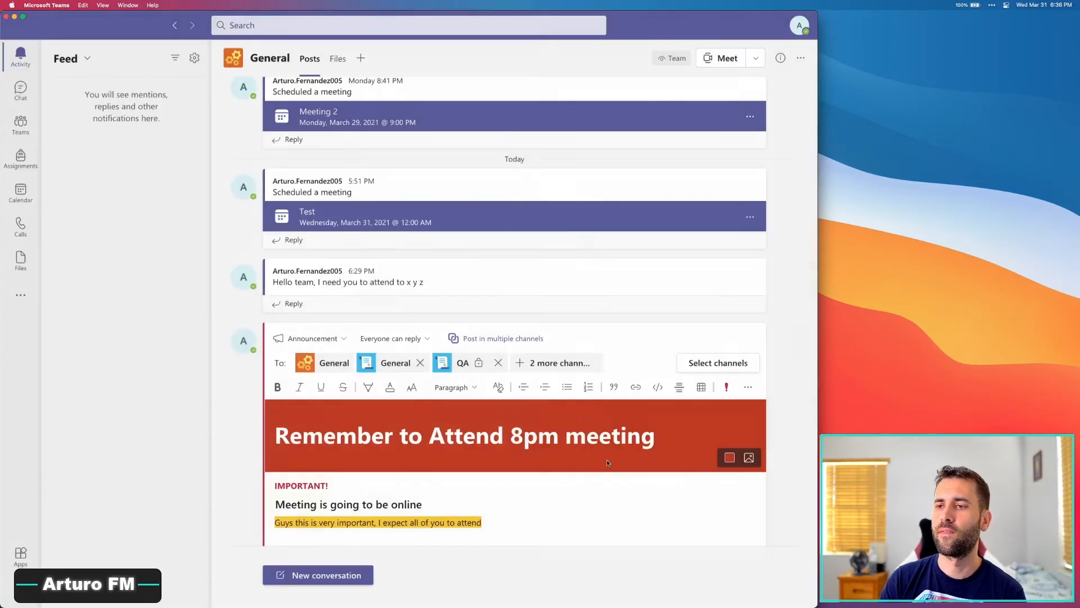
Step: Restrict replies to "You and moderators can reply" and save the edited announcement
click(395, 340)
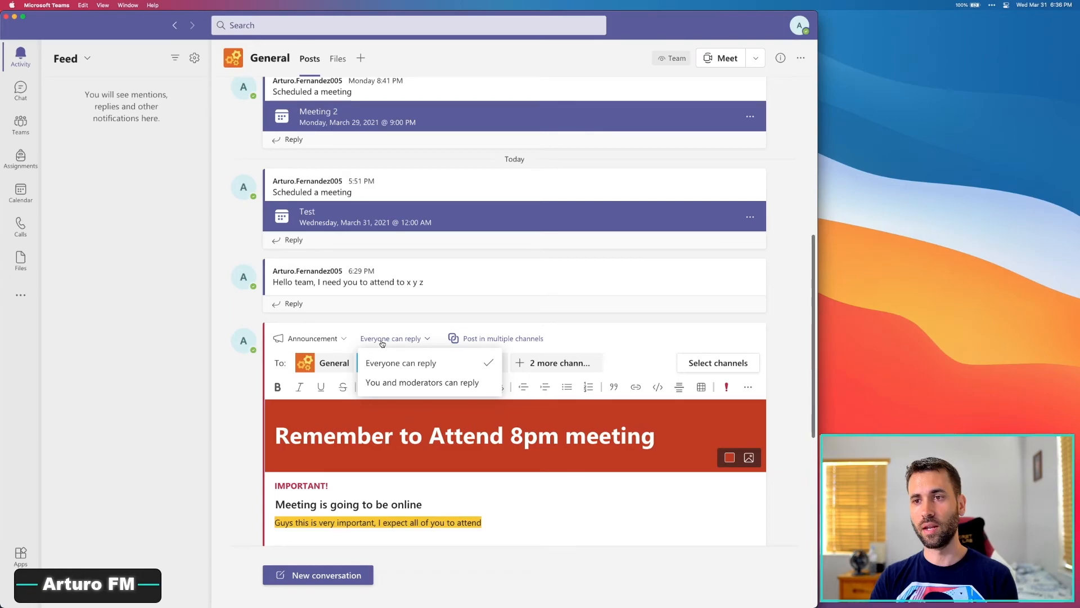
click(392, 384)
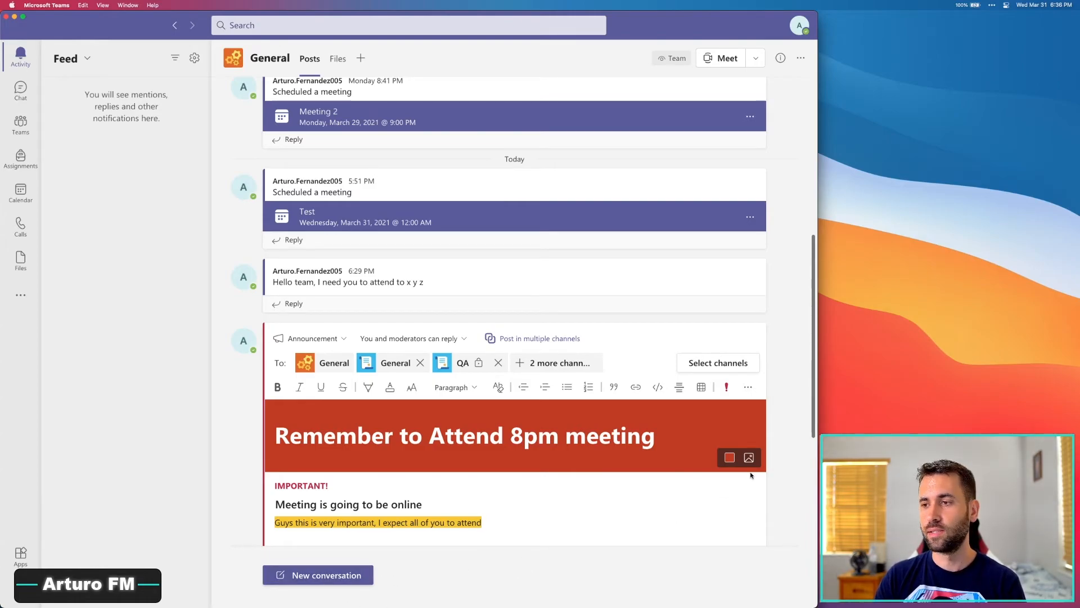
scroll(701, 501, down, 5)
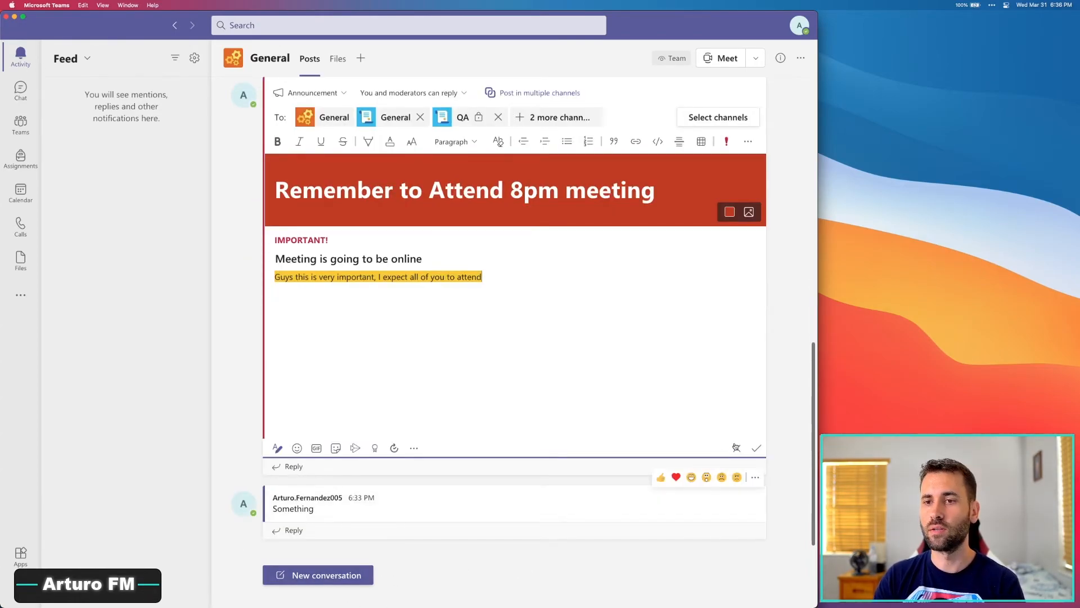
click(758, 450)
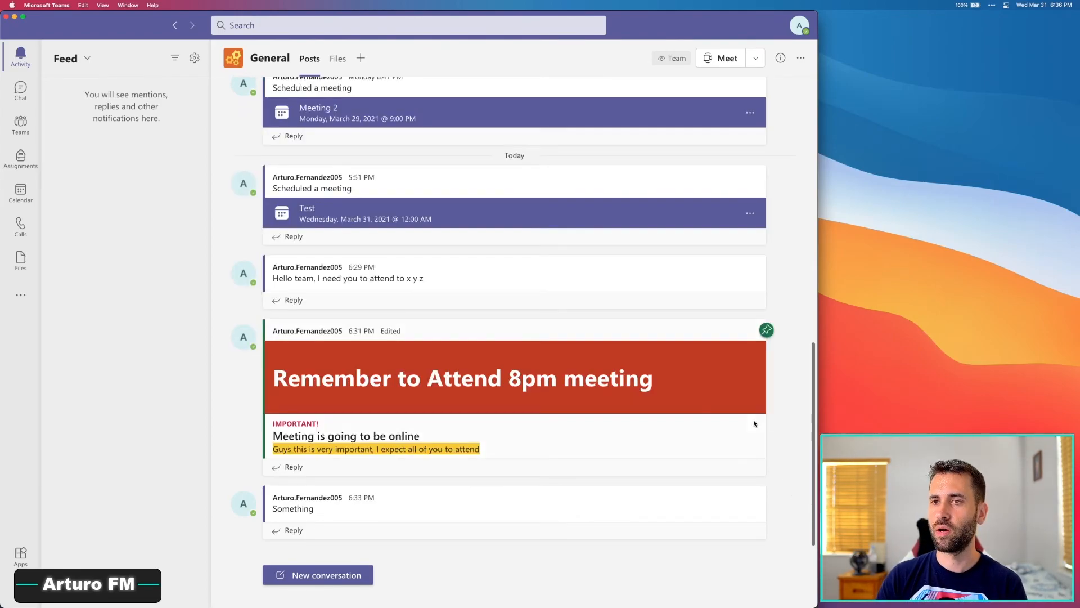